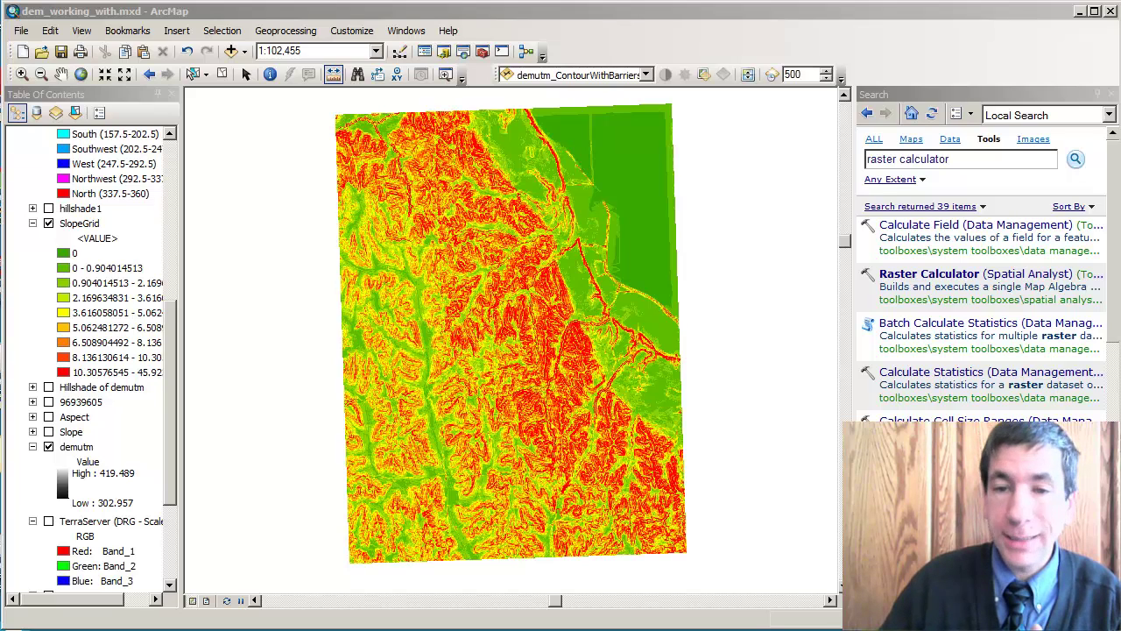
# - Open the Spatial Analyst Raster Calculator and move its dialog over the map
pyautogui.click(929, 274)
pyautogui.moveTo(1012, 349); pyautogui.dragTo(889, 184)
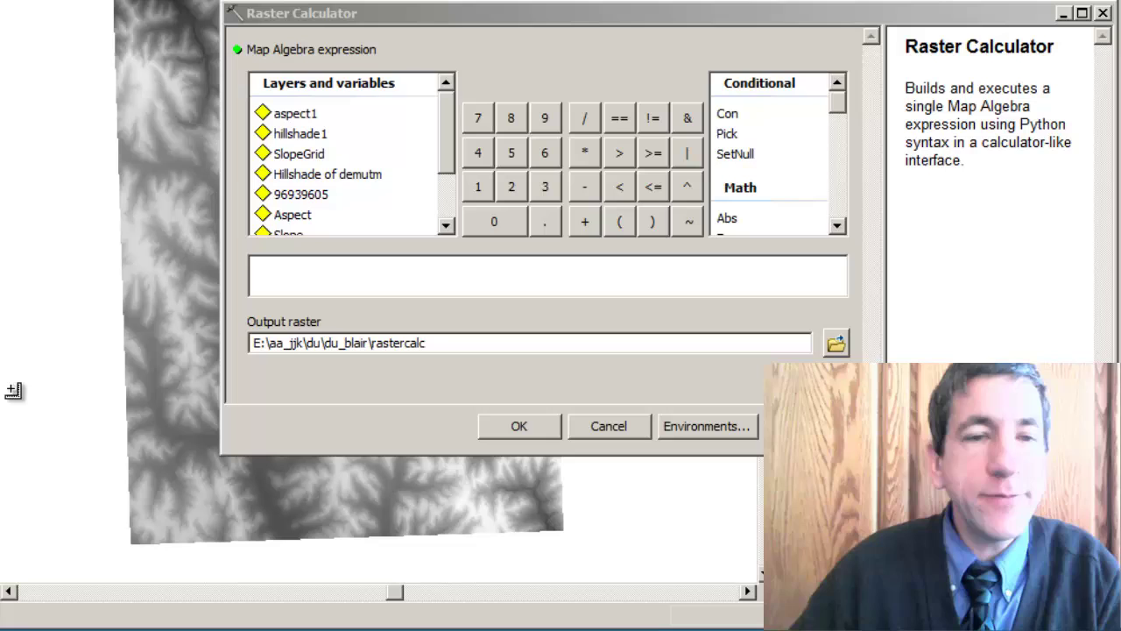
# - Enter the bracketed slope condition ("SlopeGrid" <= 5) in the expression
pyautogui.scroll(-2, 301, 162)
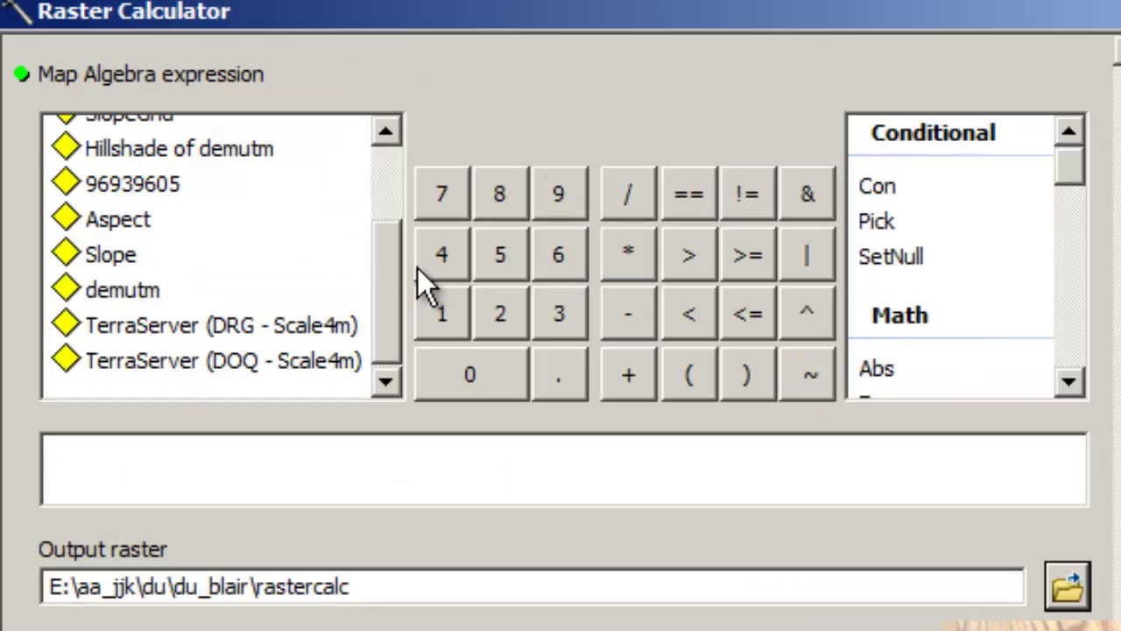
pyautogui.moveTo(395, 295); pyautogui.dragTo(394, 237)
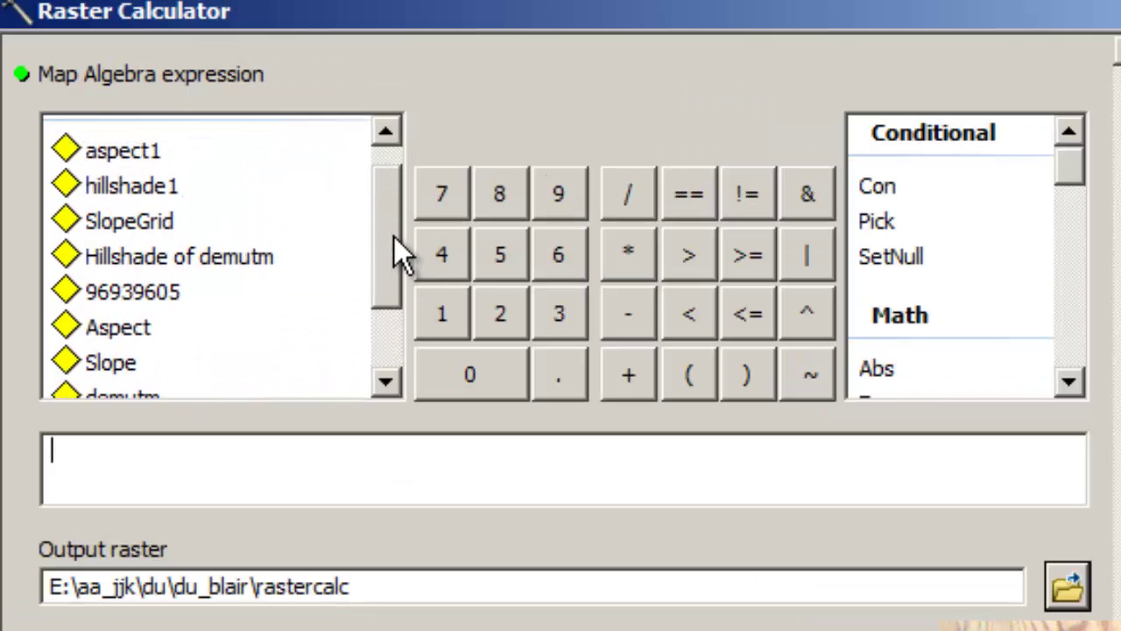
pyautogui.doubleClick(184, 223)
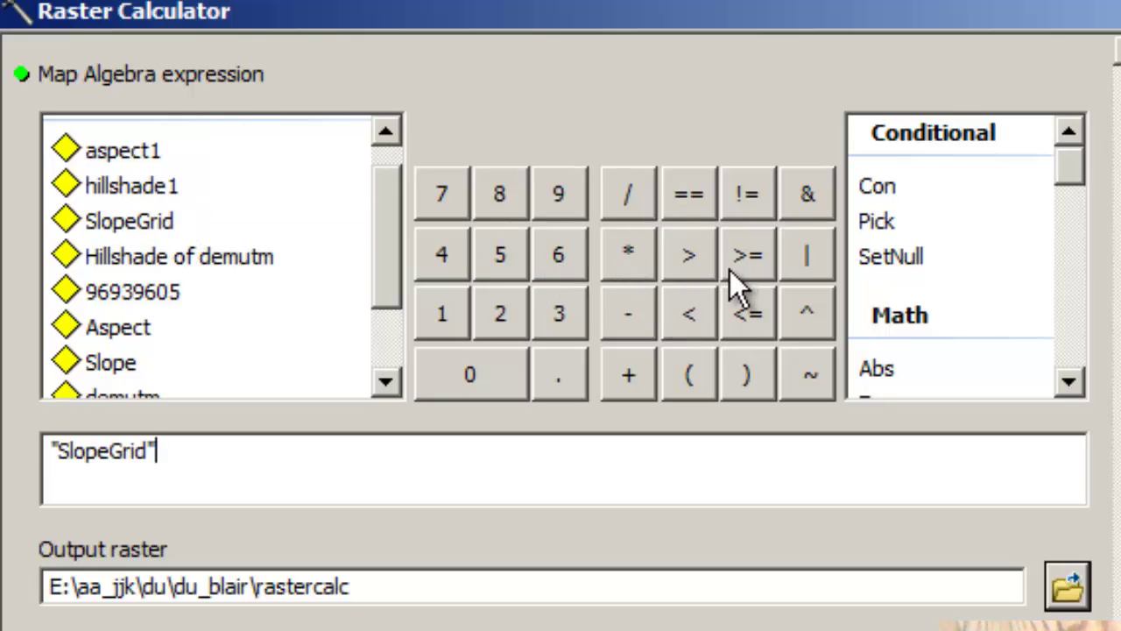
pyautogui.click(730, 315)
pyautogui.write('5')
pyautogui.click(48, 447)
pyautogui.click(690, 375)
pyautogui.click(317, 454)
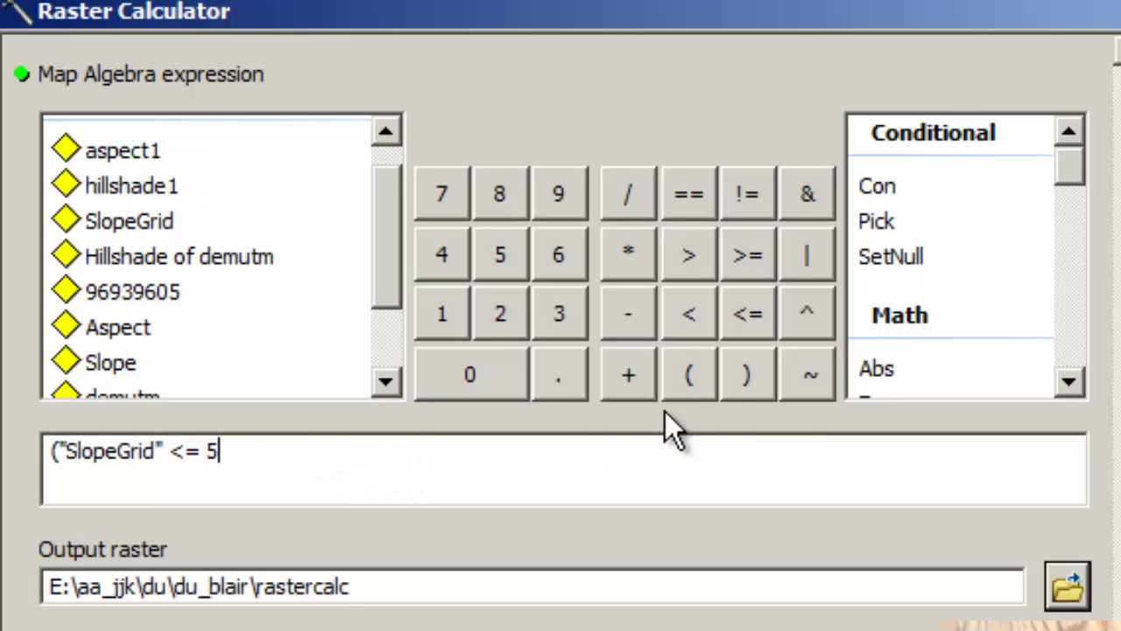
pyautogui.click(763, 372)
# - Append & ("demutm" >= 380) as the bracketed elevation condition
pyautogui.click(807, 194)
pyautogui.click(680, 372)
pyautogui.scroll(-1, 387, 319)
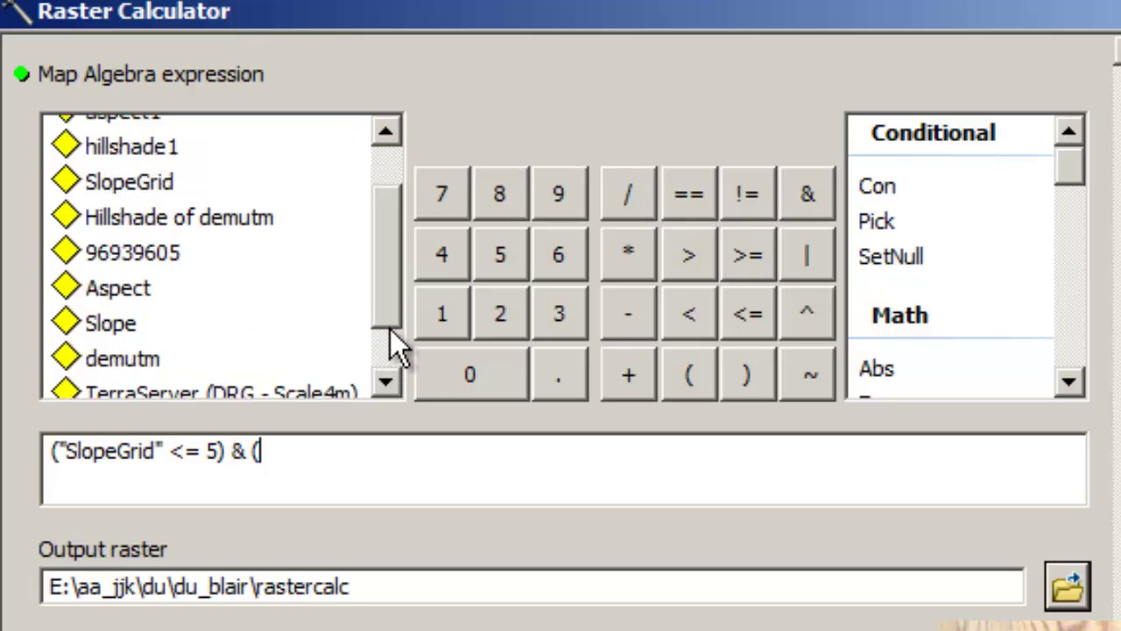
pyautogui.doubleClick(154, 315)
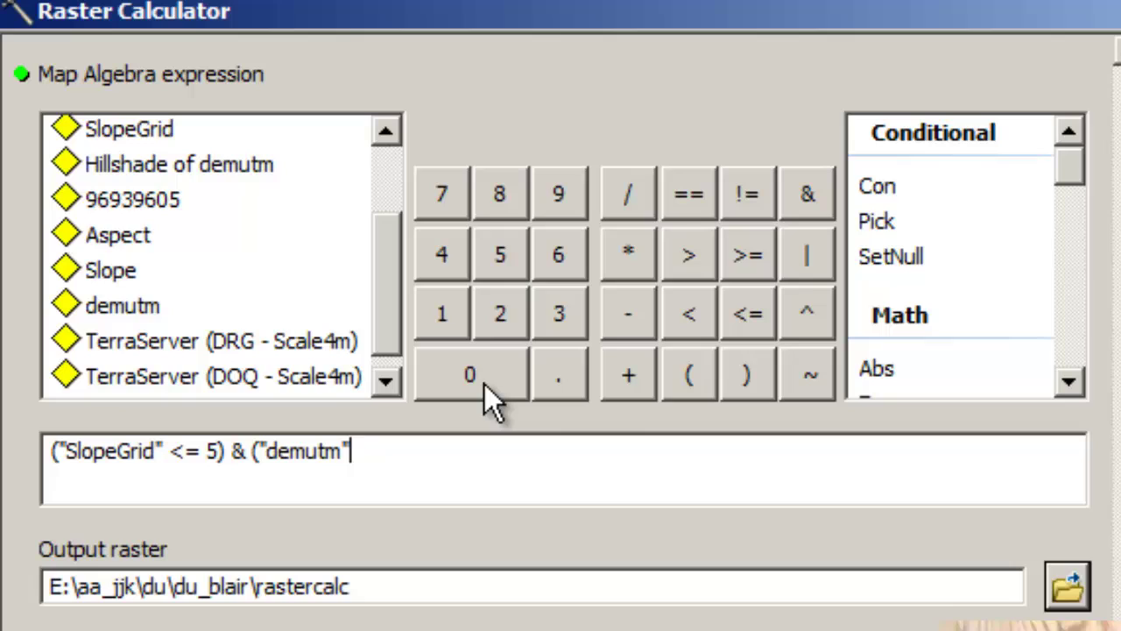
pyautogui.click(746, 259)
pyautogui.write('380')
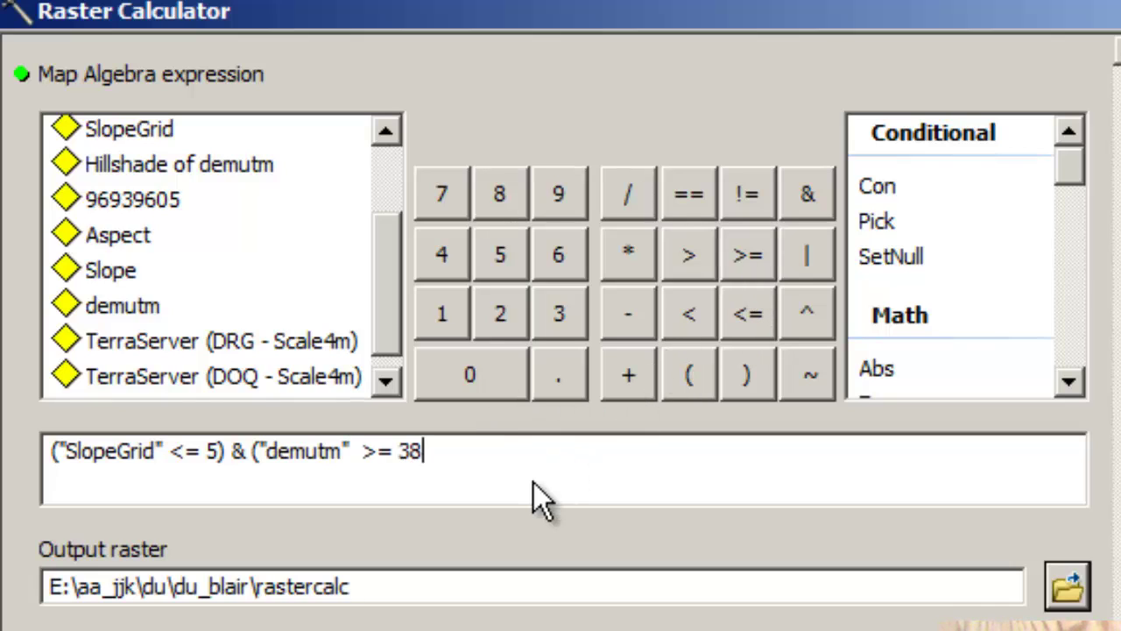
pyautogui.click(730, 380)
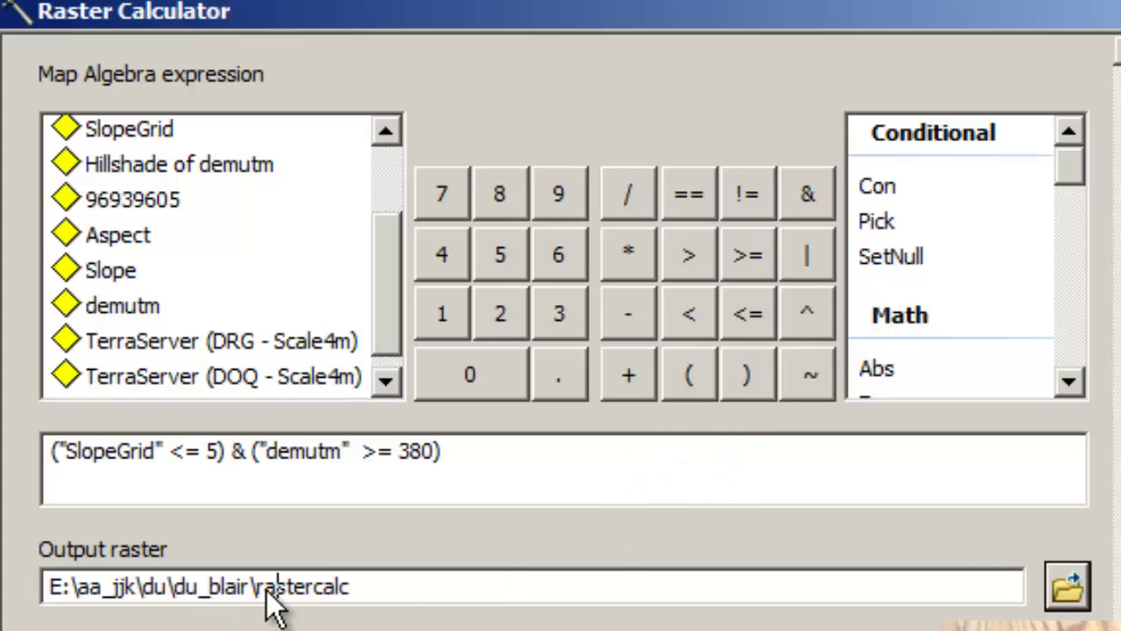
# - Replace the output raster name rastercalc with slope5elev380, fixing a typo
pyautogui.moveTo(257, 587); pyautogui.dragTo(430, 589)
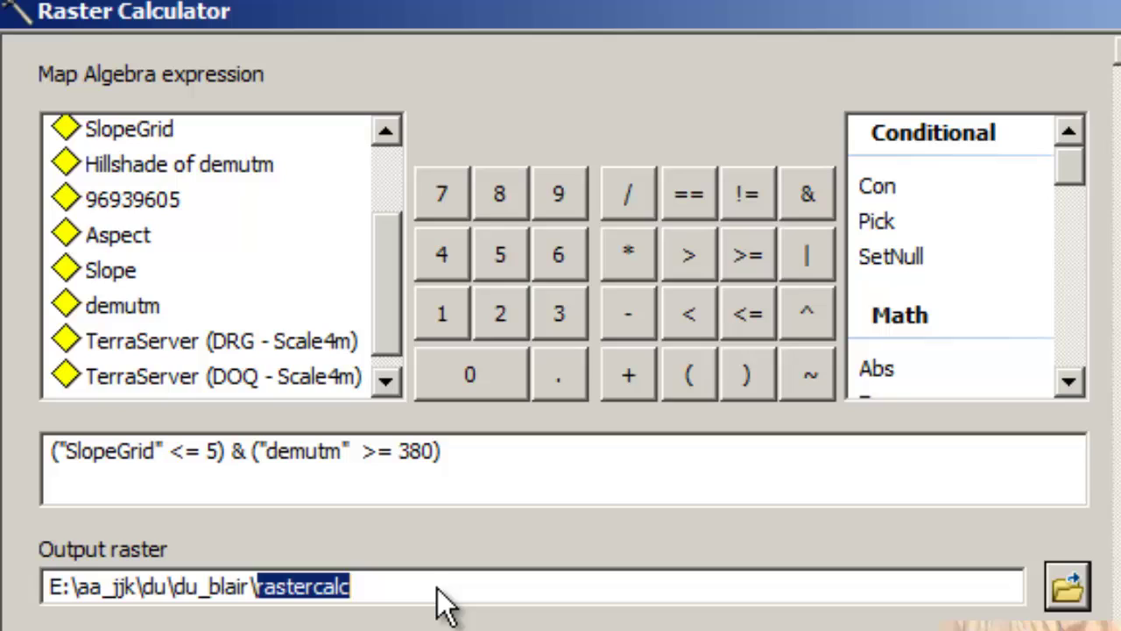
pyautogui.write('slope')
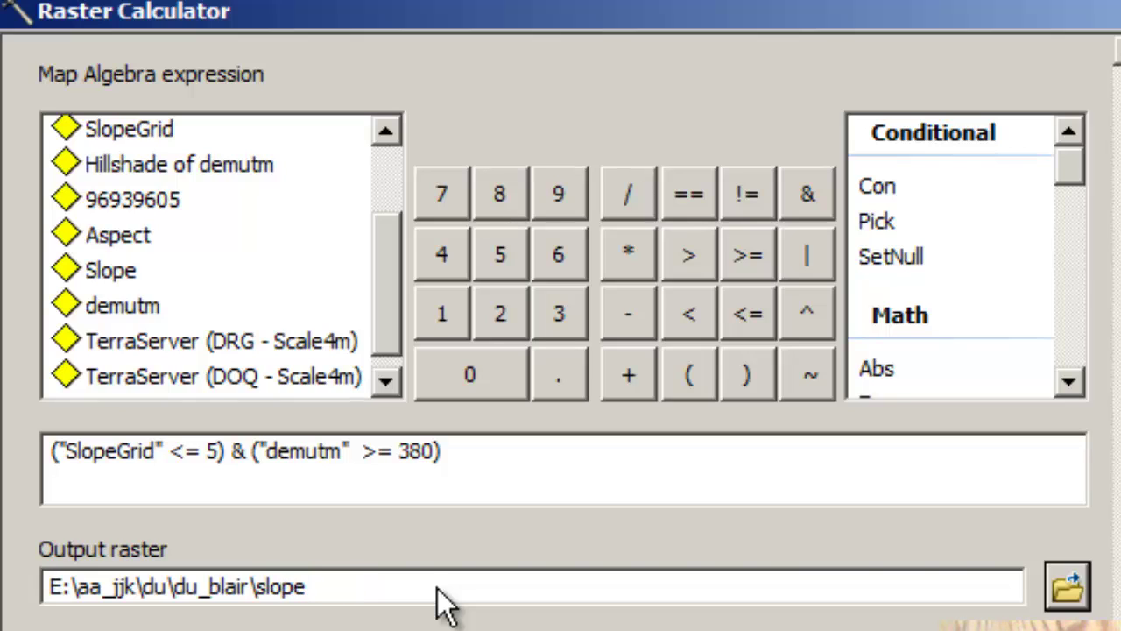
pyautogui.write('5dem38')
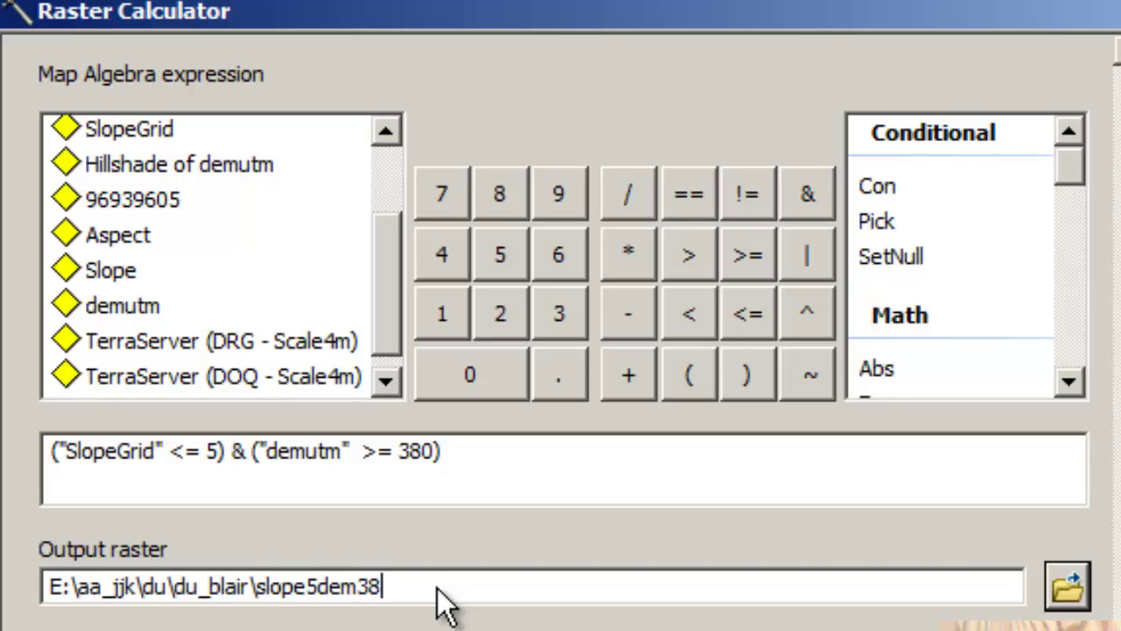
pyautogui.press('BackSpace')
pyautogui.press('BackSpace')
pyautogui.press('BackSpace')
pyautogui.press('BackSpace')
pyautogui.press('BackSpace')
pyautogui.write('elev')
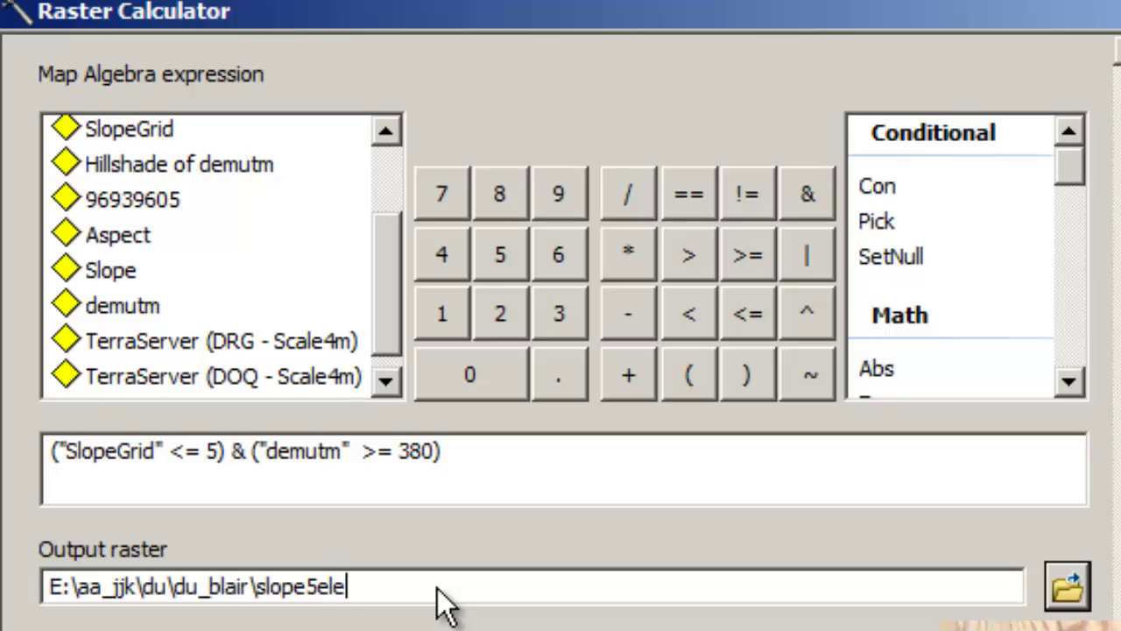
pyautogui.write('380')
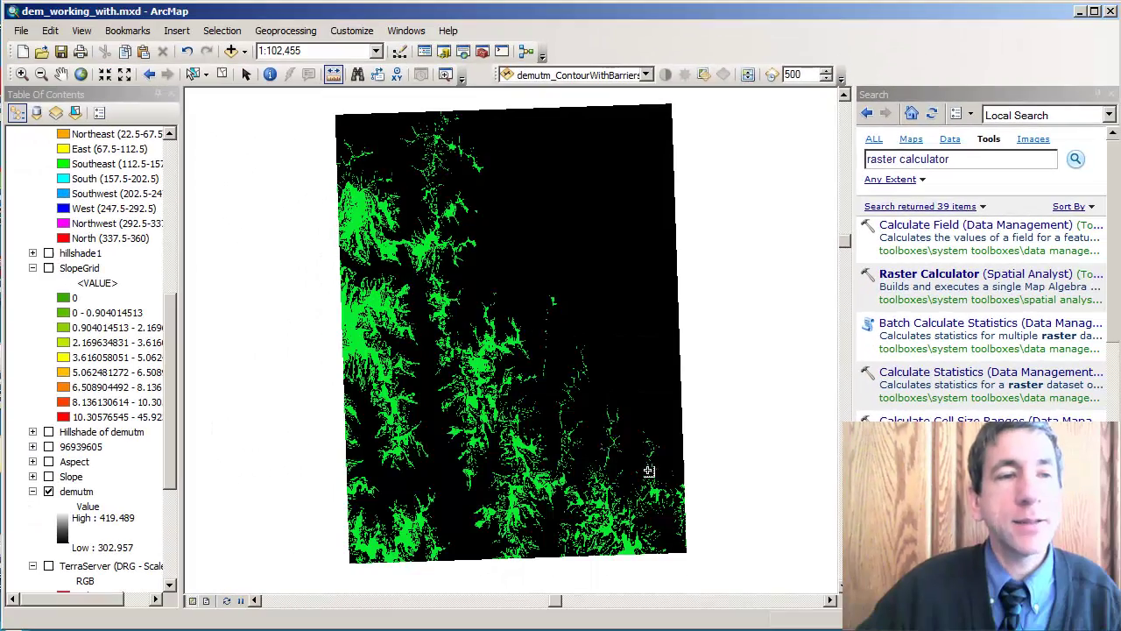
# - Identify slope5elev380 cells: green areas read 1 and black areas read 0
pyautogui.moveTo(172, 328); pyautogui.dragTo(173, 159)
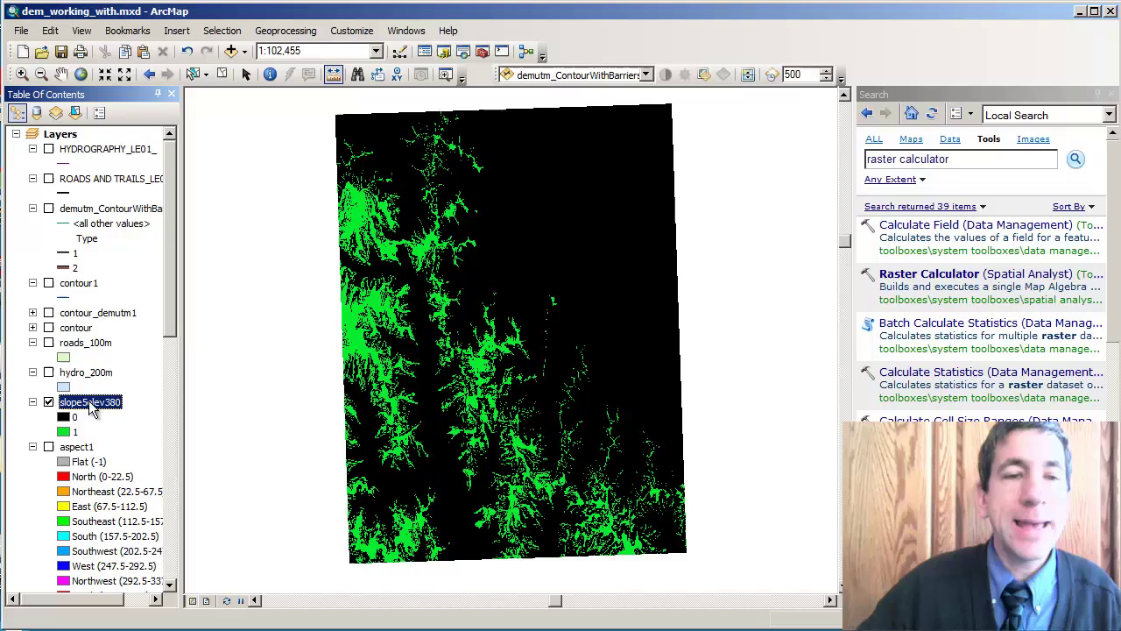
pyautogui.click(270, 74)
pyautogui.click(517, 187)
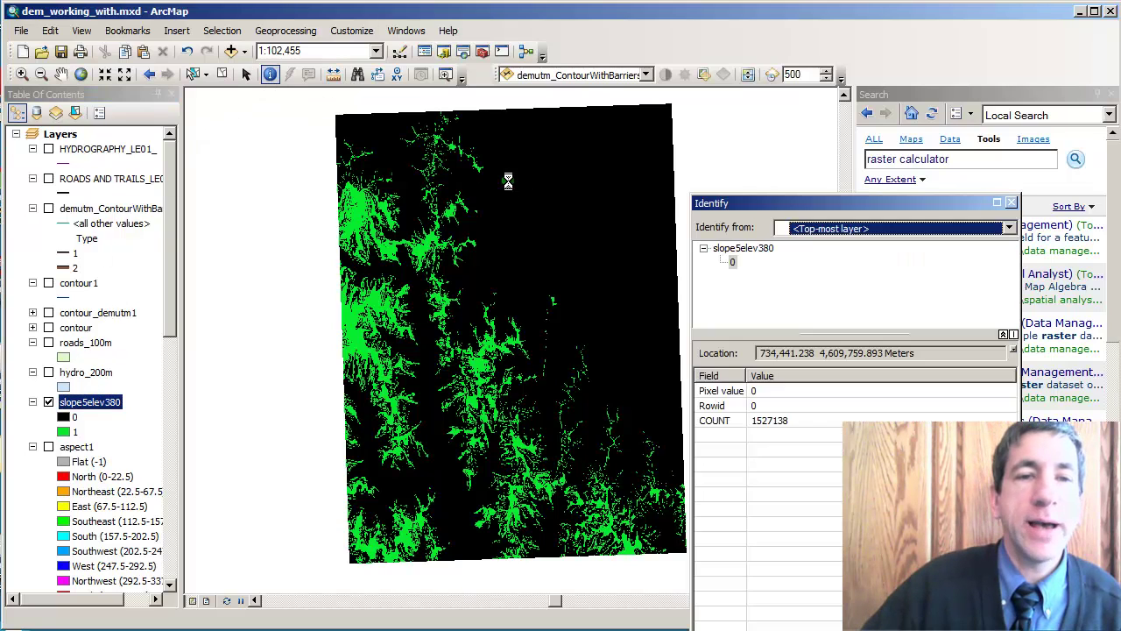
pyautogui.click(590, 183)
pyautogui.click(574, 208)
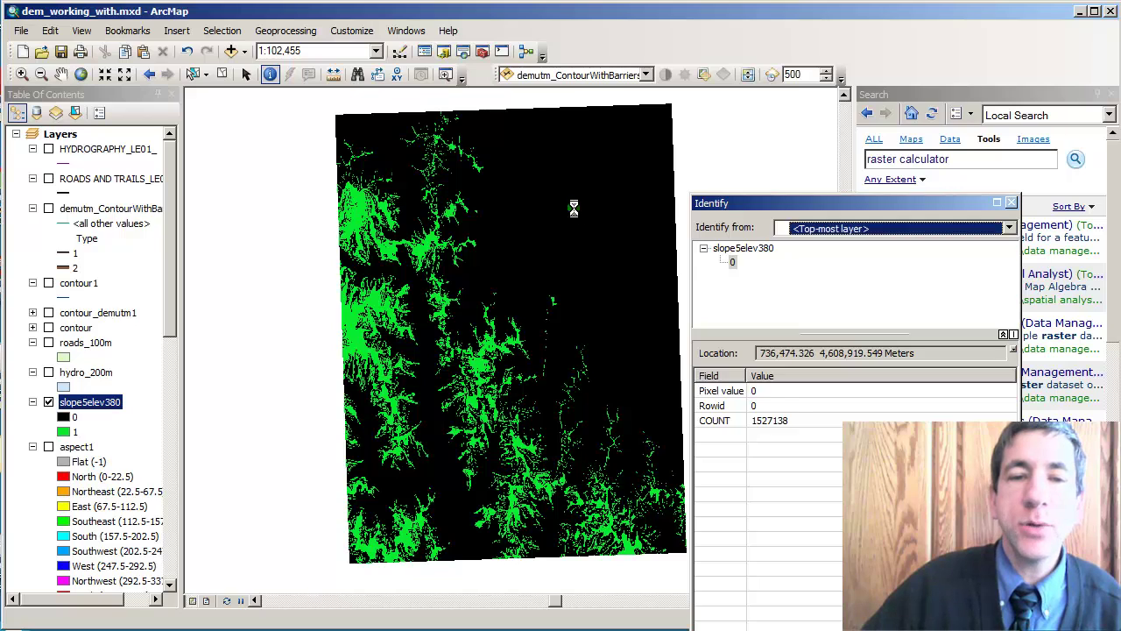
pyautogui.click(566, 234)
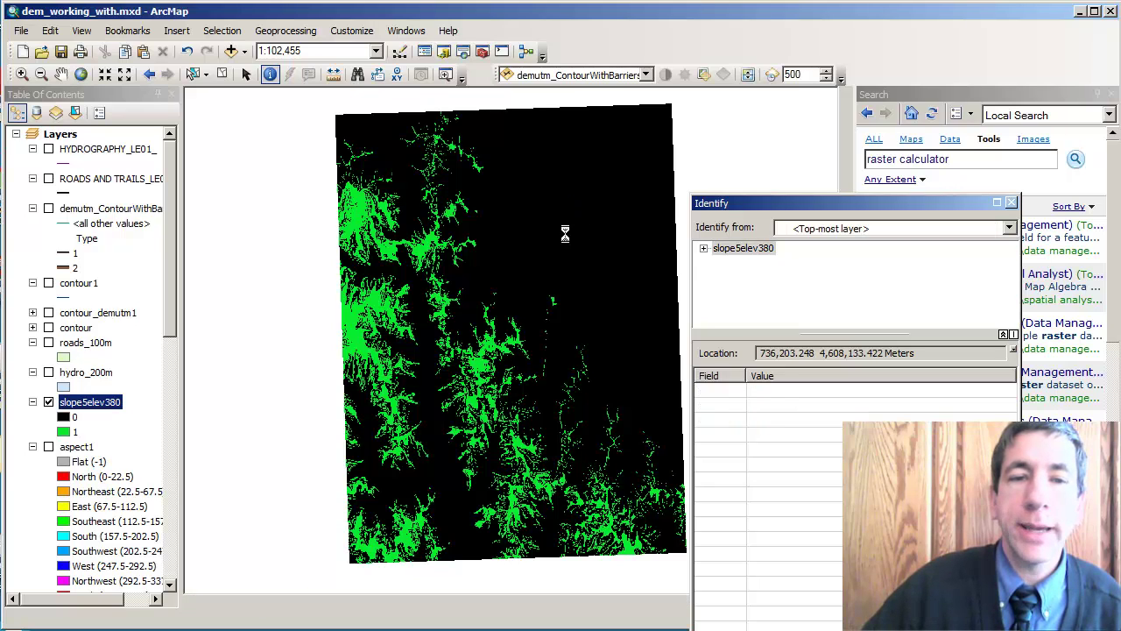
pyautogui.click(351, 316)
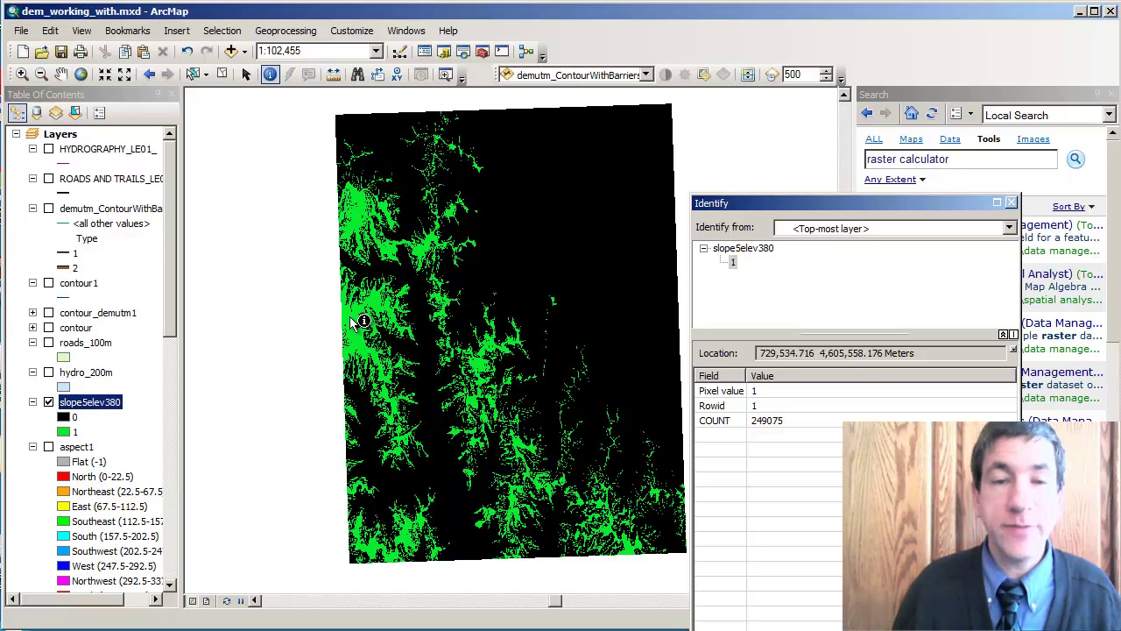
pyautogui.click(359, 323)
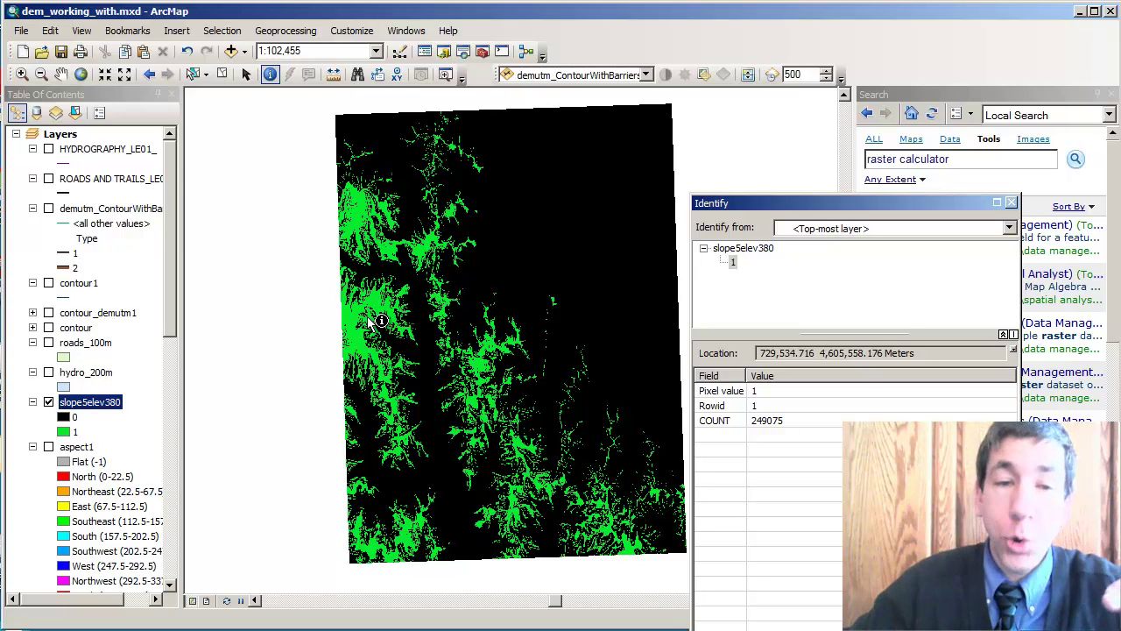
pyautogui.click(606, 196)
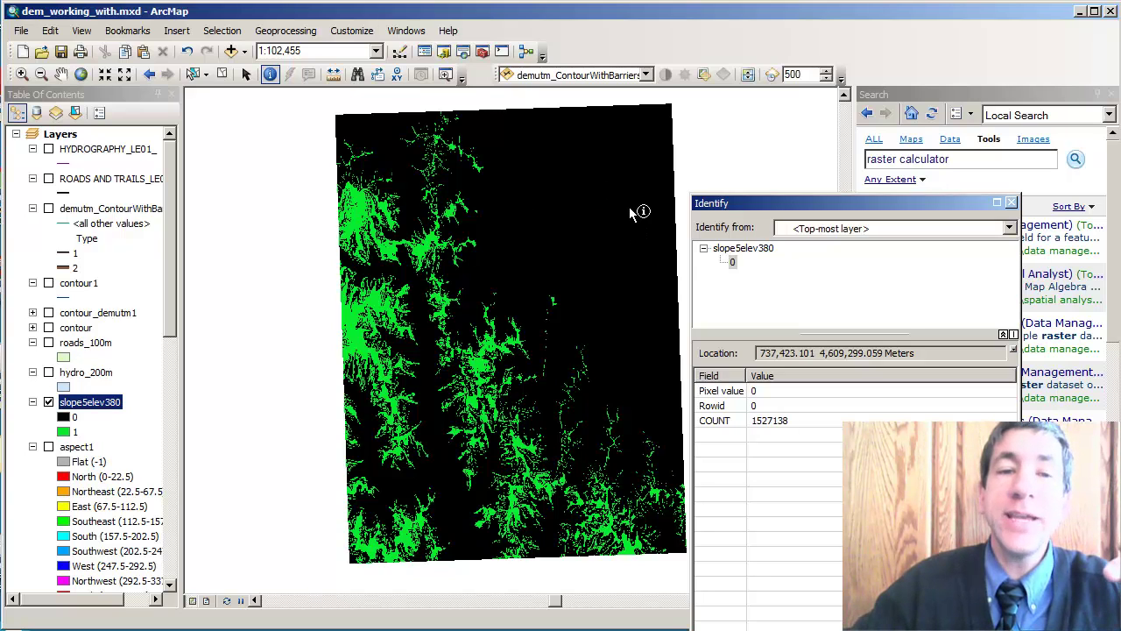
# - Check one more black cell, then turn on hillshade1 and hide slope5elev380
pyautogui.click(630, 208)
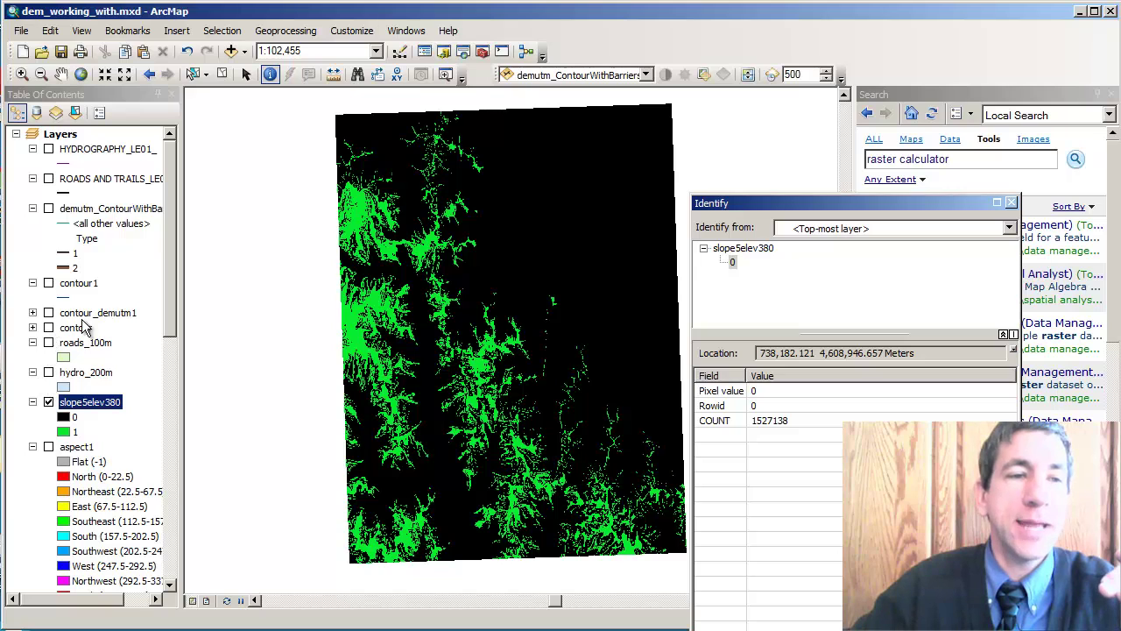
pyautogui.scroll(-8, 173, 349)
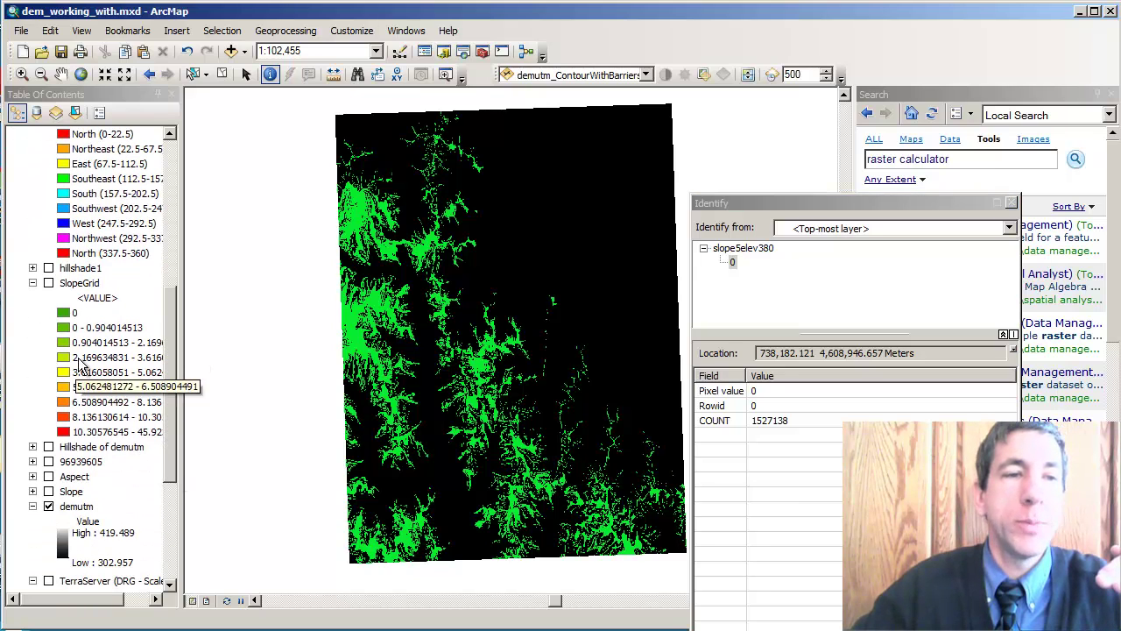
pyautogui.click(49, 269)
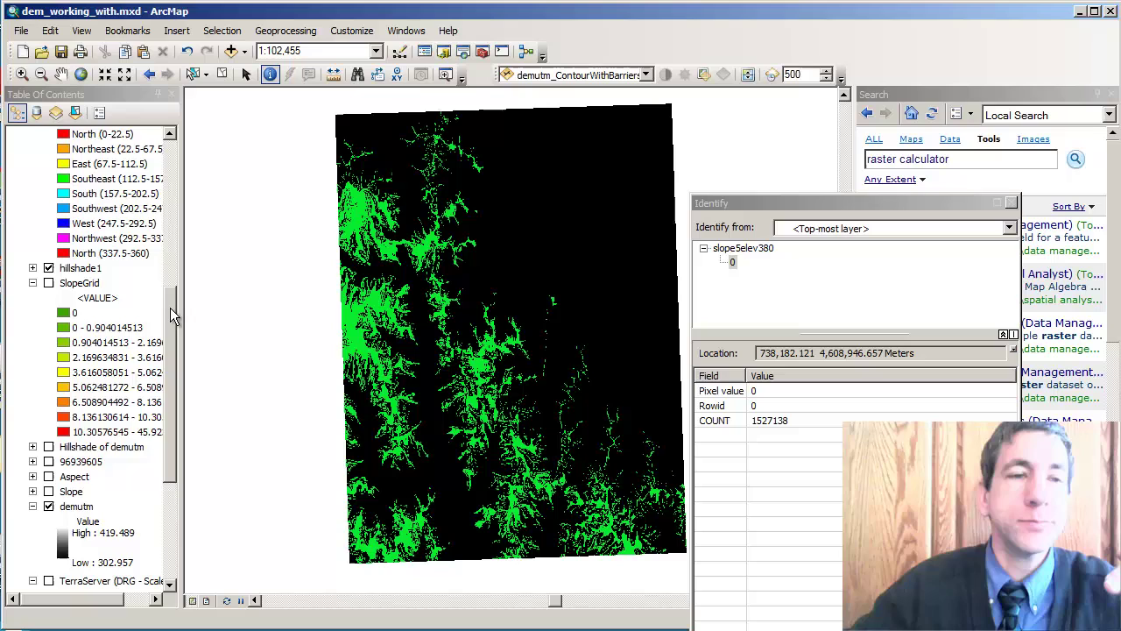
pyautogui.scroll(5, 170, 307)
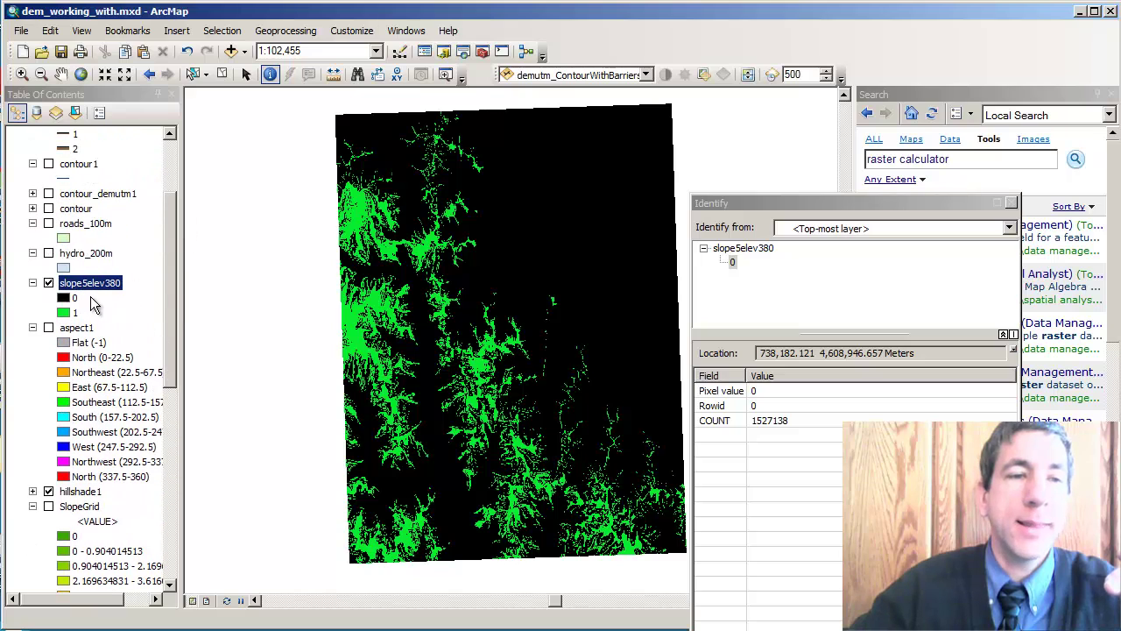
pyautogui.click(48, 283)
# - Identify several hillshade1 cells, one reading pixel value 180
pyautogui.click(637, 192)
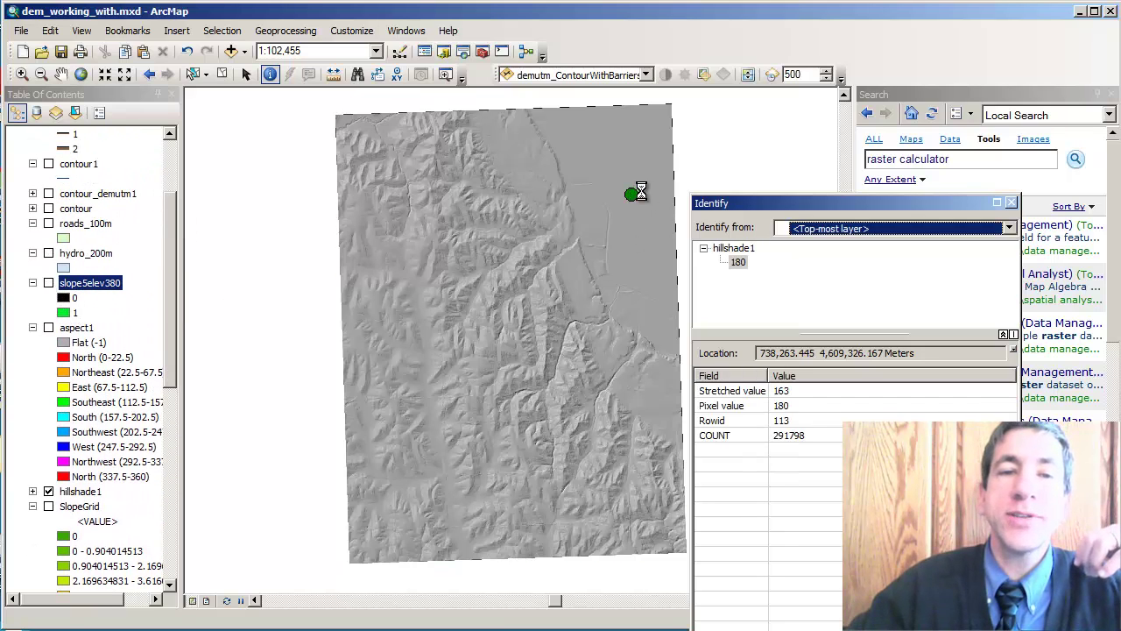
pyautogui.click(631, 163)
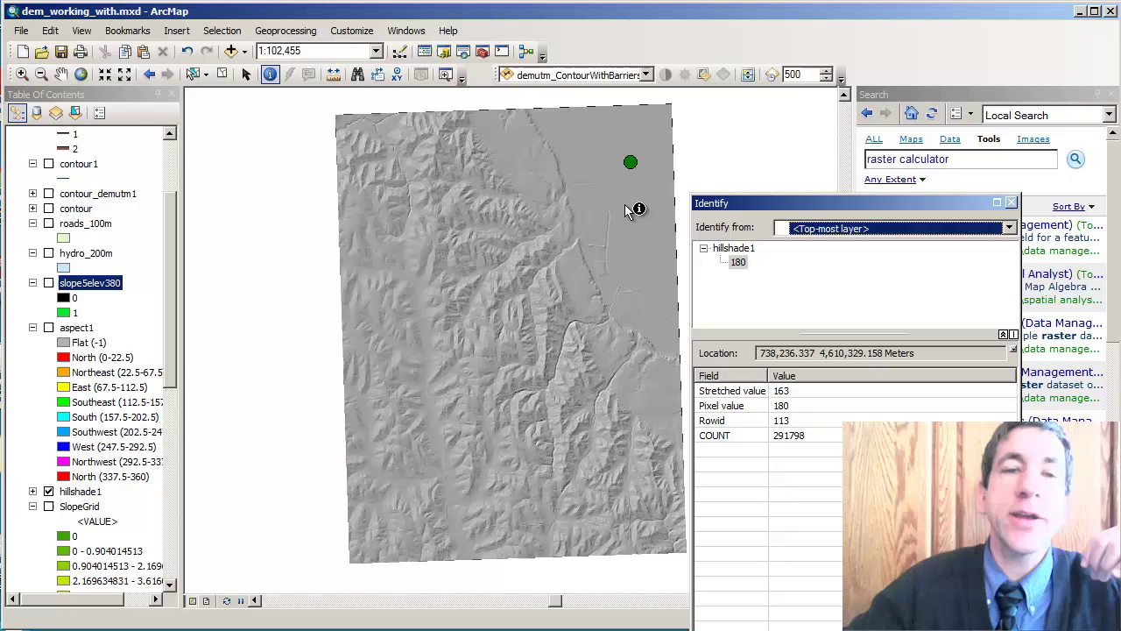
pyautogui.click(627, 134)
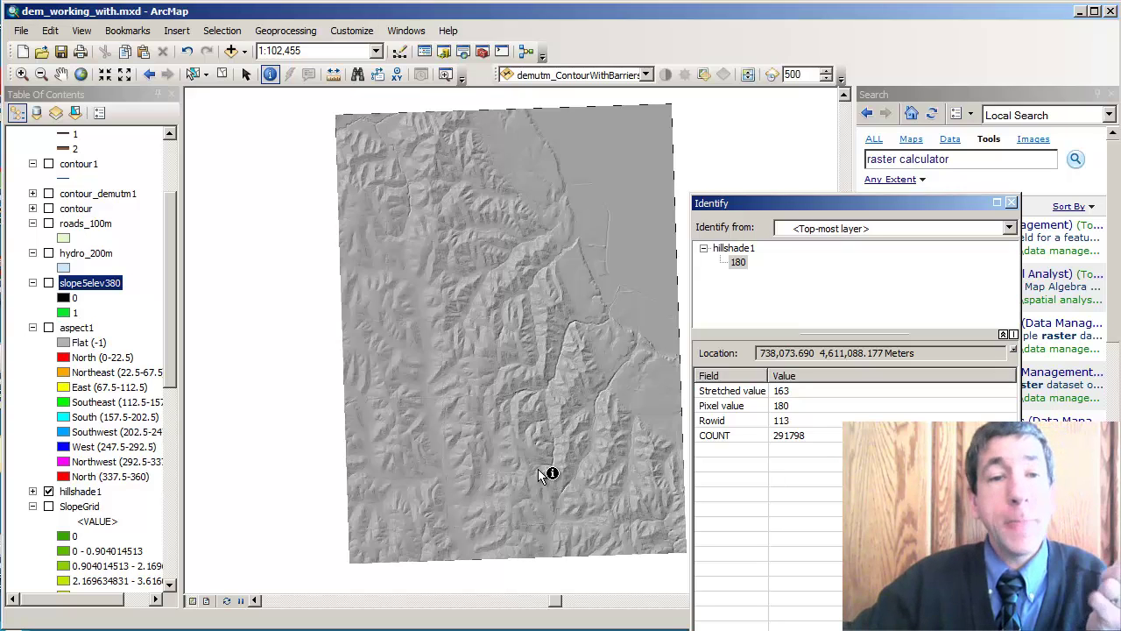
# - Turn slope5elev380 back on and set its 0 class symbol to Hollow
pyautogui.click(48, 282)
pyautogui.doubleClick(63, 298)
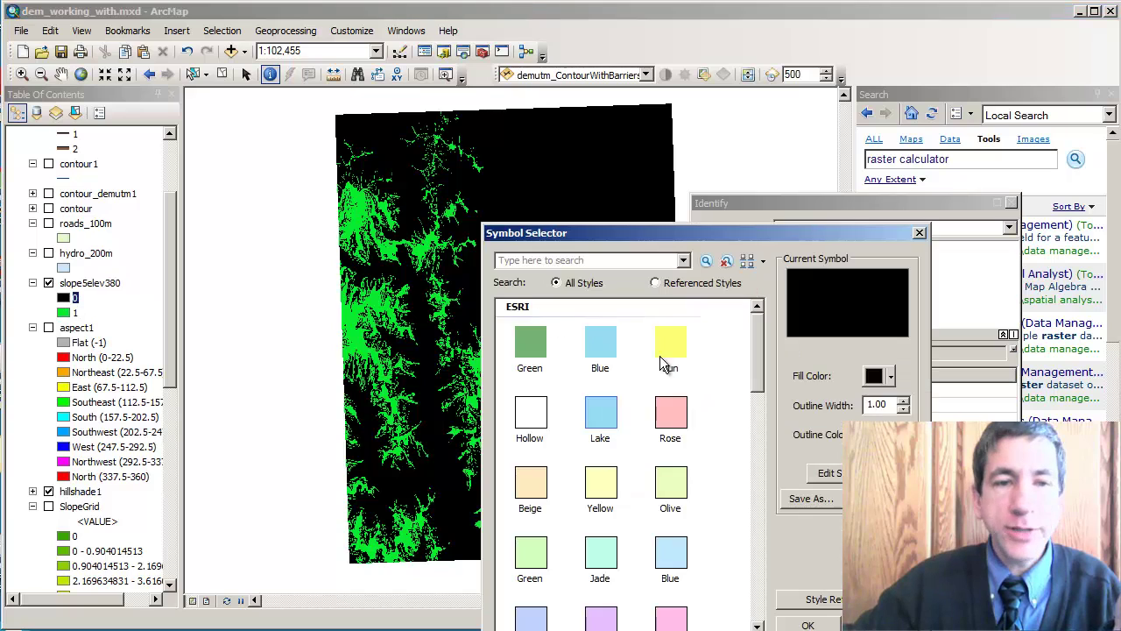
pyautogui.click(531, 414)
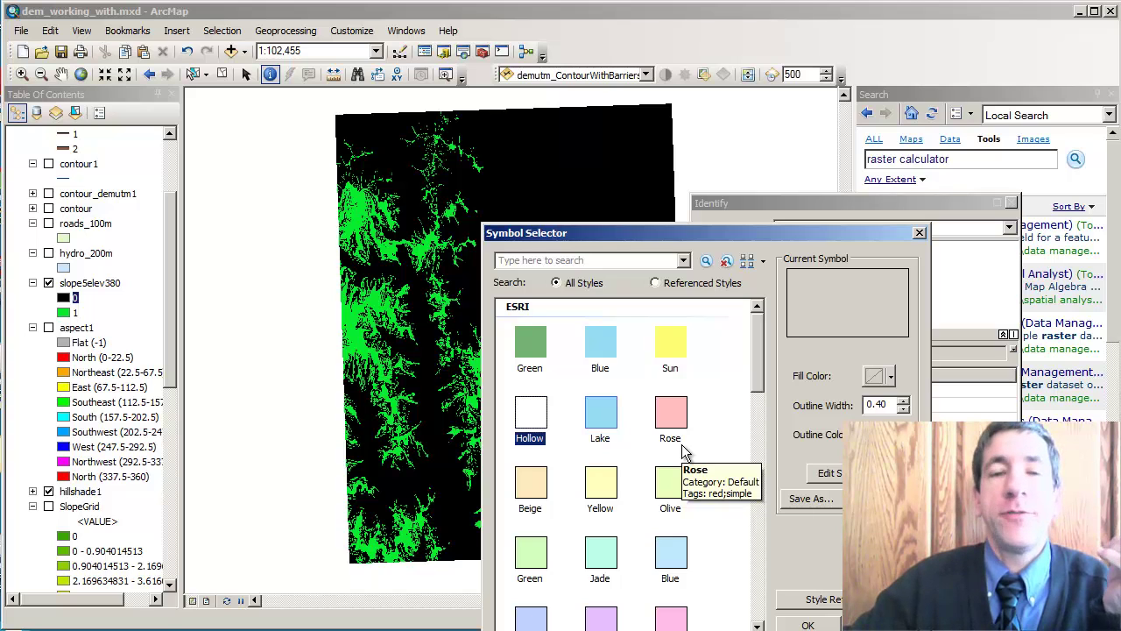
pyautogui.click(808, 625)
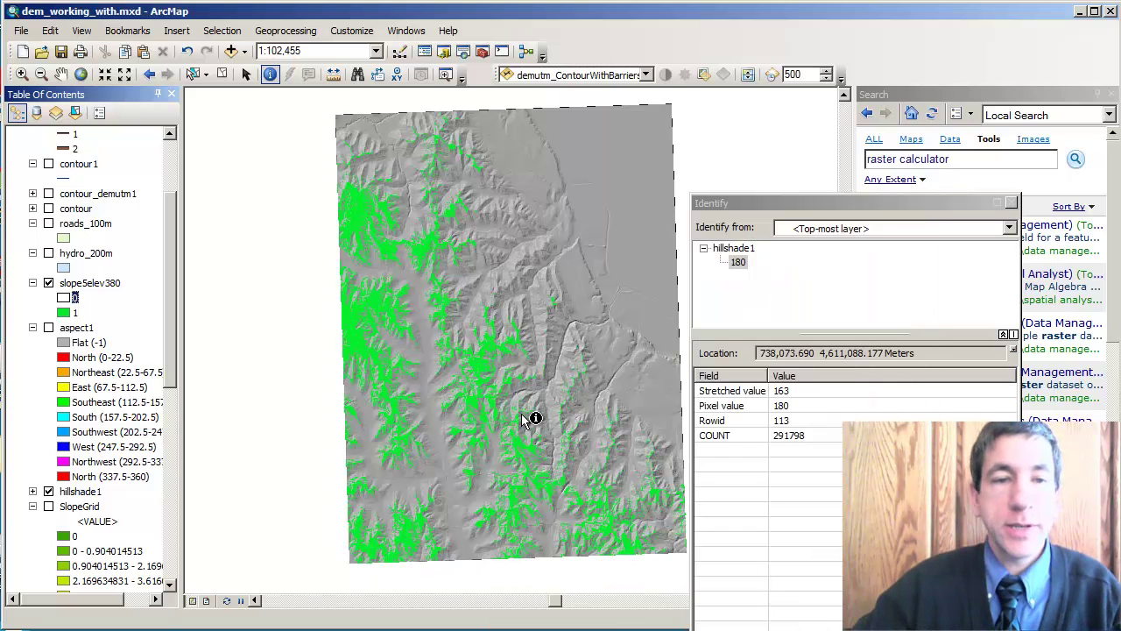